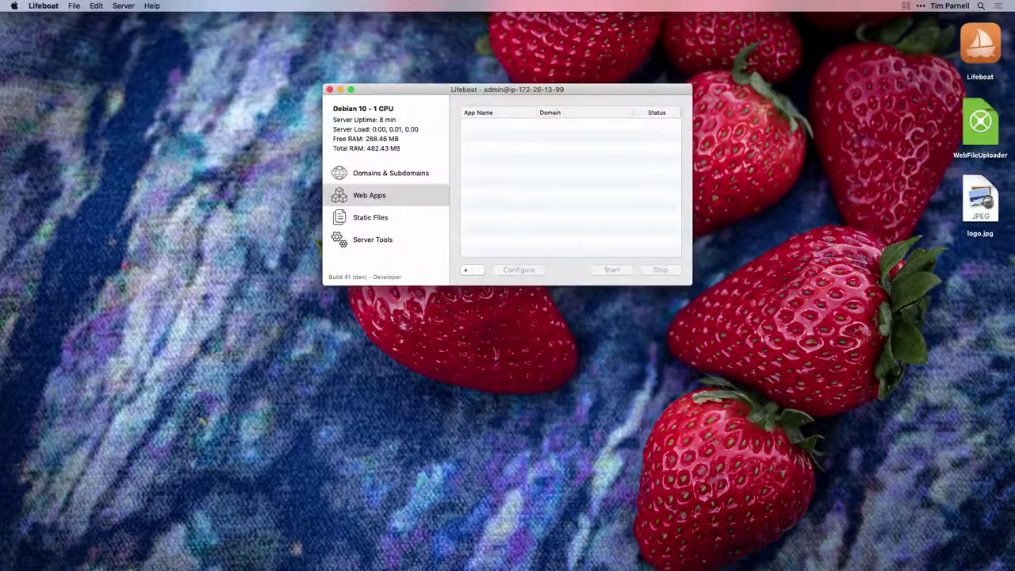
Add the domain upload.xojo.io to the server with SSL set to Disabled.
{"action": "left_click", "coordinate": [408, 172]}
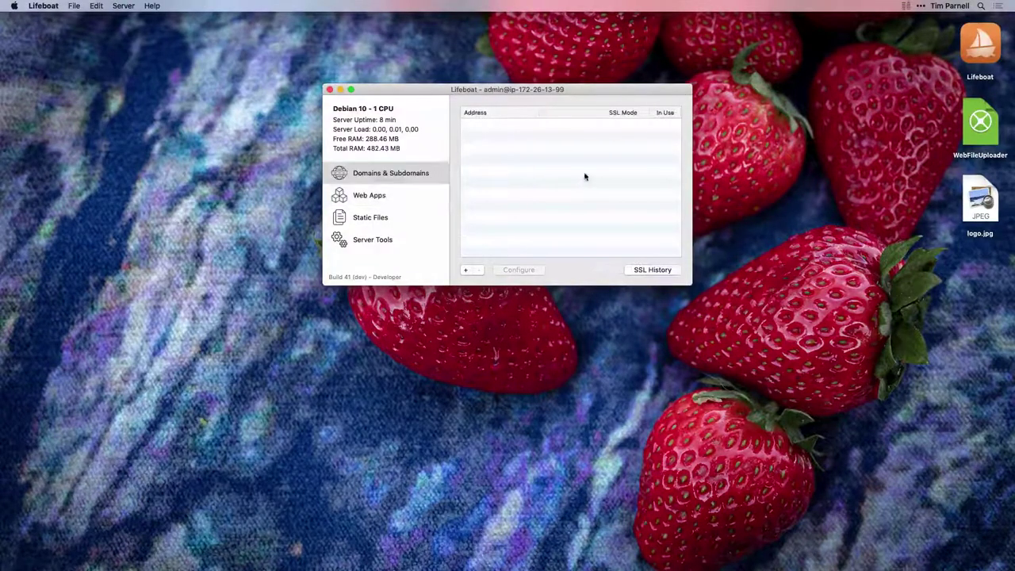
{"action": "left_click", "coordinate": [465, 269]}
{"action": "type", "text": "upload.xojo.io"}
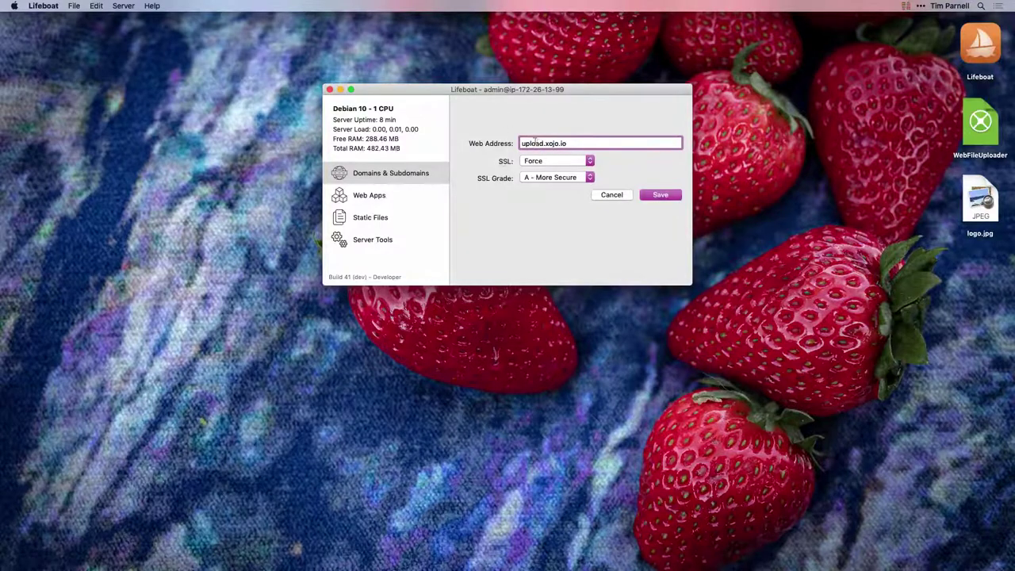
{"action": "left_click", "coordinate": [556, 161]}
{"action": "left_click", "coordinate": [548, 141]}
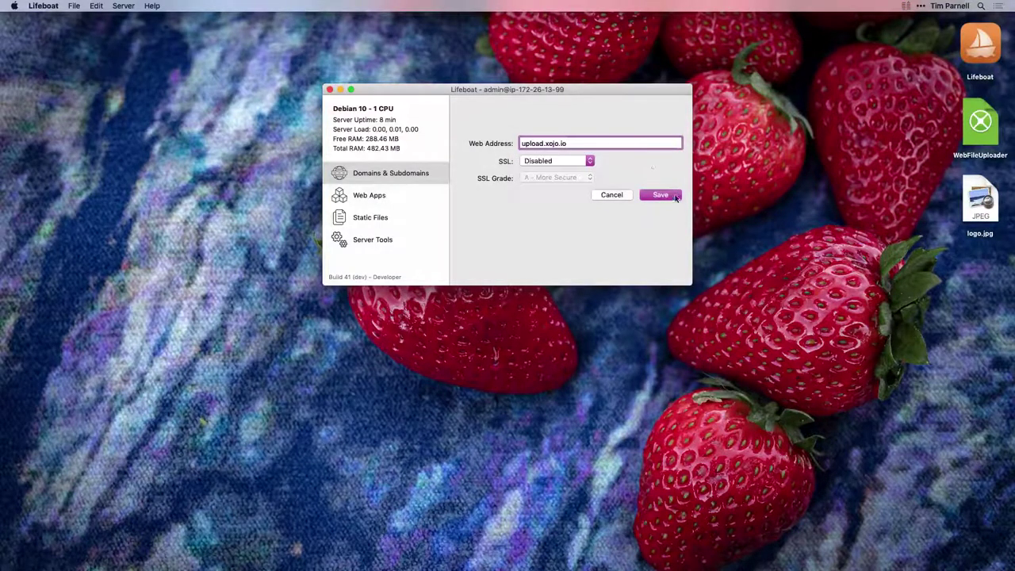
{"action": "left_click", "coordinate": [676, 197]}
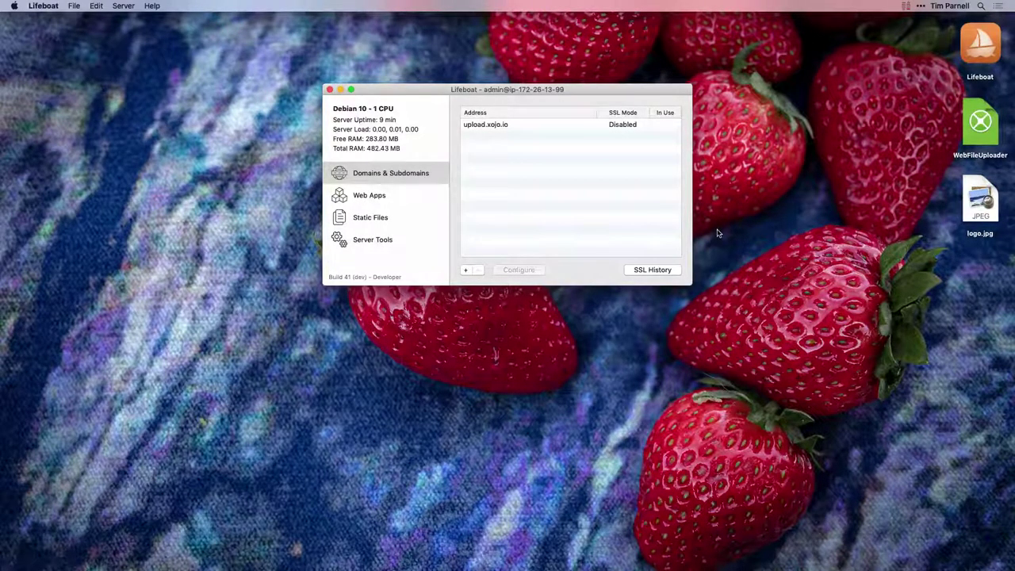
Add a static files location on upload.xojo.io with web path /static/ and source /home/admin/public_html, creating the source directory.
{"action": "left_click", "coordinate": [423, 224]}
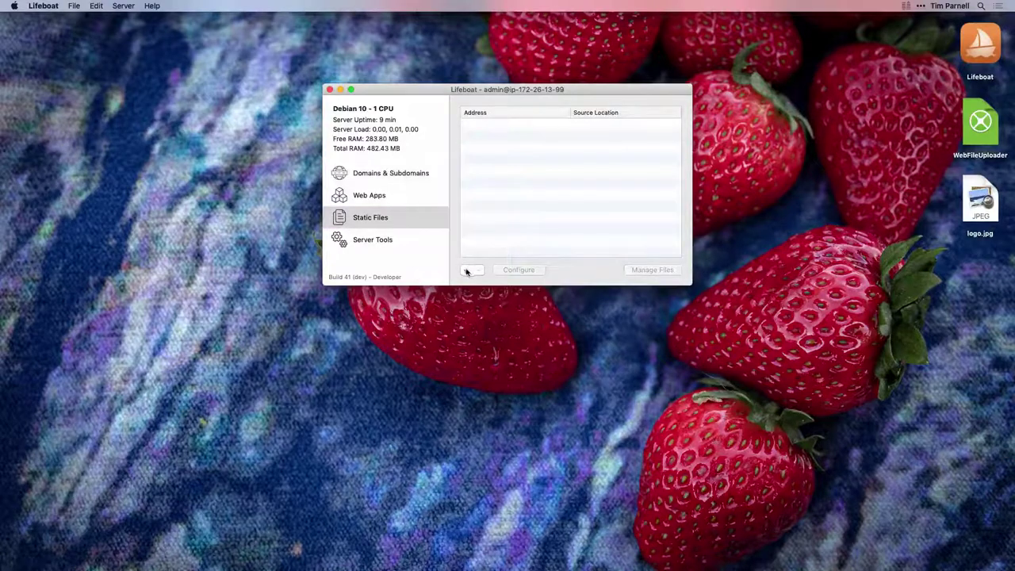
{"action": "left_click", "coordinate": [466, 271]}
{"action": "left_click", "coordinate": [585, 143]}
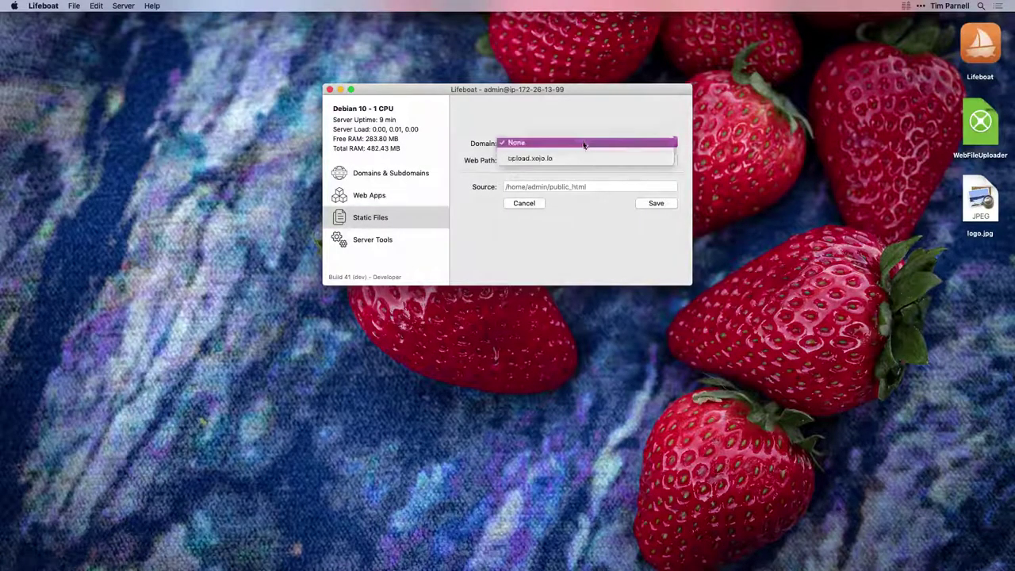
{"action": "left_click", "coordinate": [586, 159]}
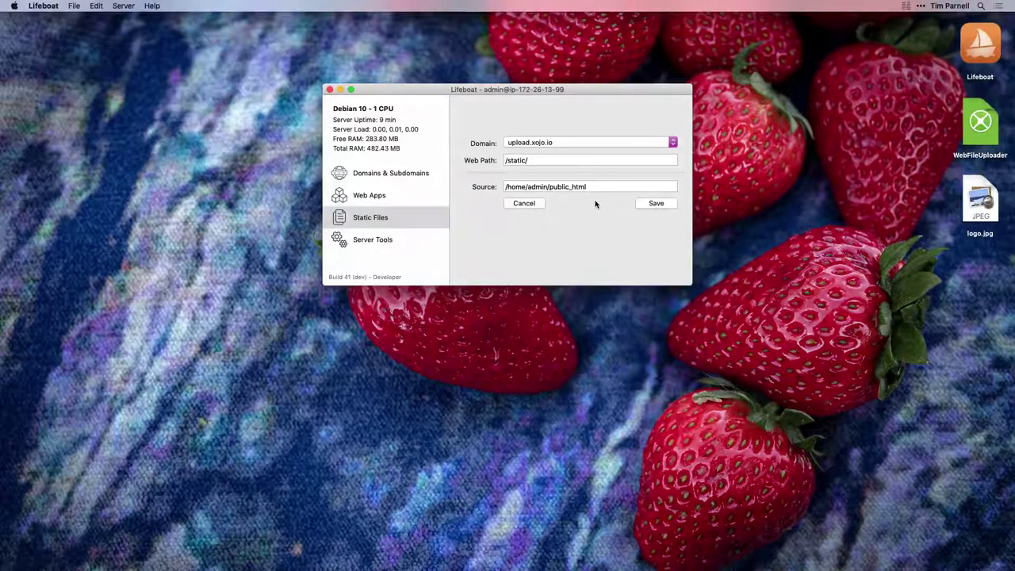
{"action": "left_click", "coordinate": [649, 205]}
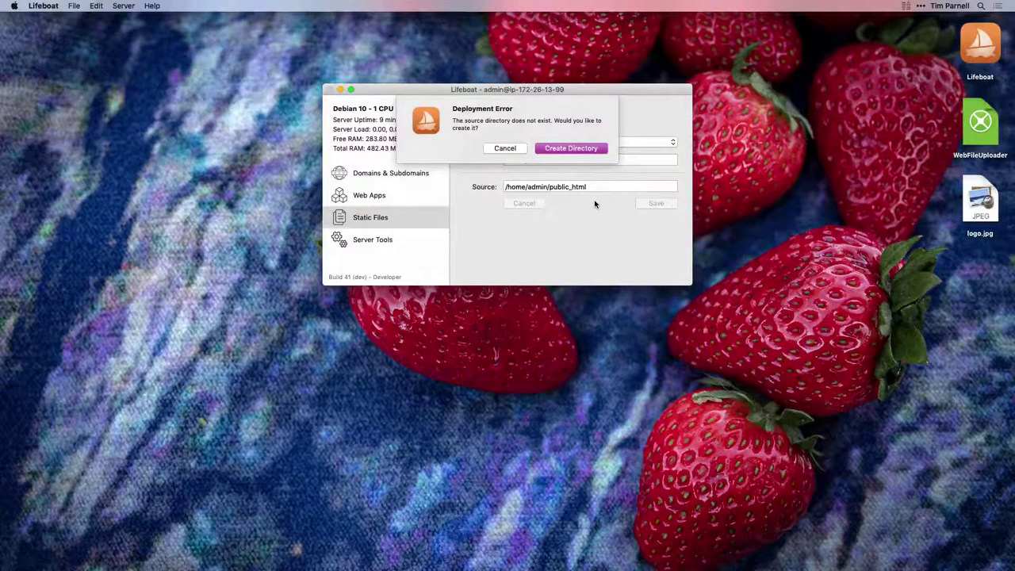
{"action": "left_click", "coordinate": [577, 150]}
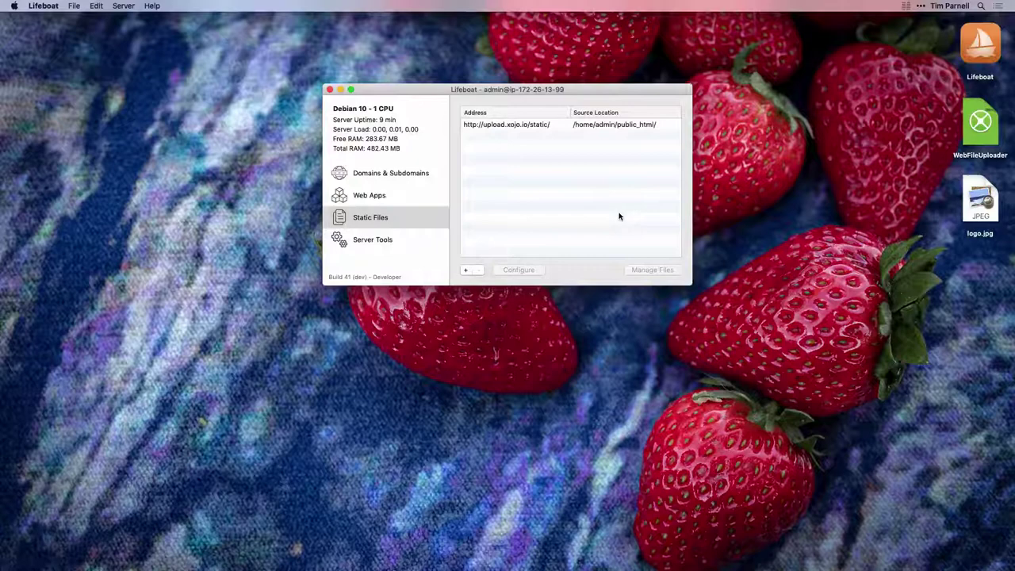
Open the WebFileUploader project in Xojo and go below the existing code in FileUploader1's UploadFinished event.
{"action": "double_click", "coordinate": [980, 127]}
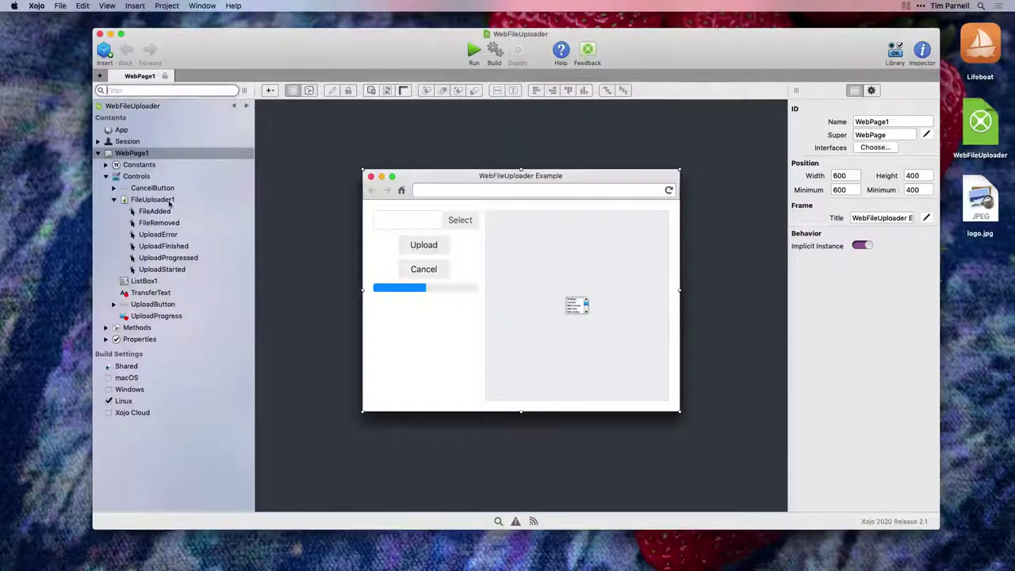
{"action": "left_click", "coordinate": [183, 249]}
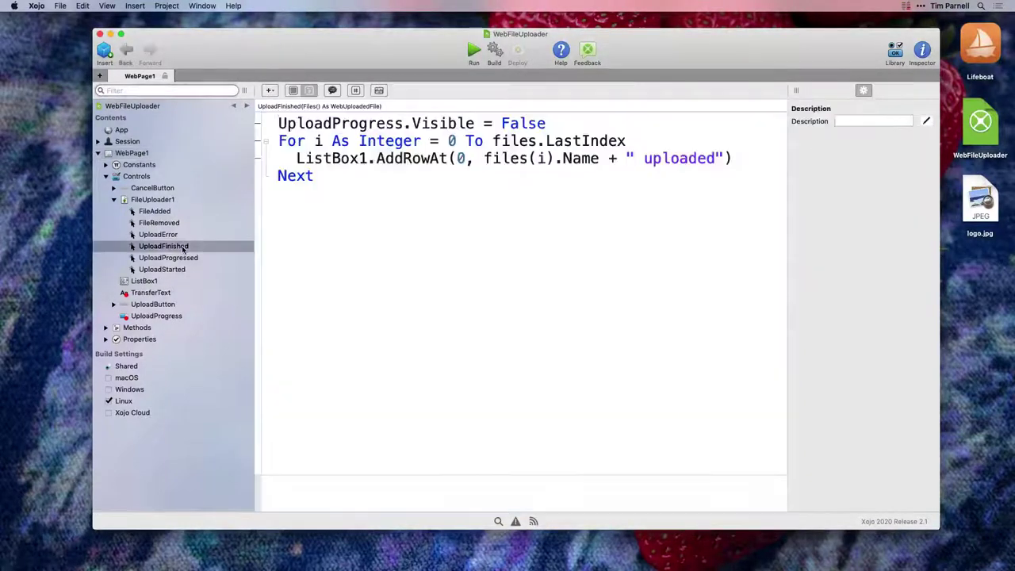
{"action": "left_click", "coordinate": [414, 248]}
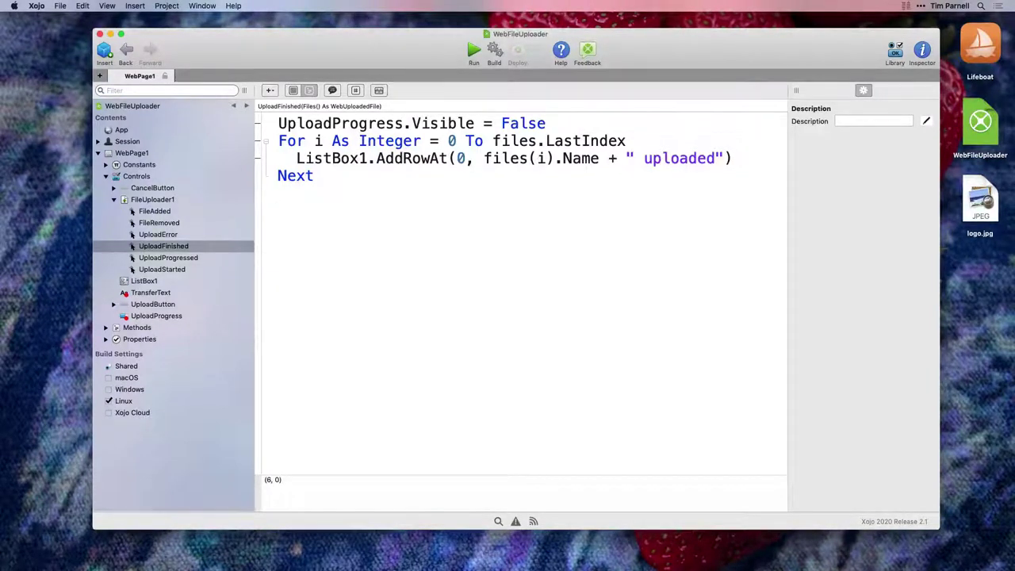
Declare fPublicHTML as FolderItem and assign it SpecialFolder.UserHome.Child("public_html") in the UploadFinished code.
{"action": "type", "text": "var fPublicHTML as FolderItem"}
{"action": "key", "text": "Return"}
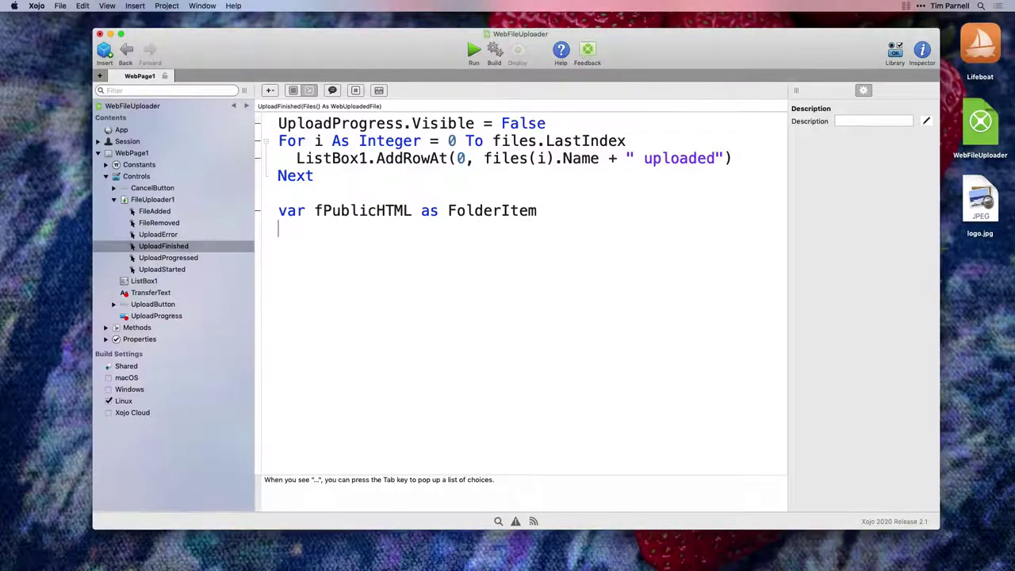
{"action": "type", "text": "fPublicHTML"}
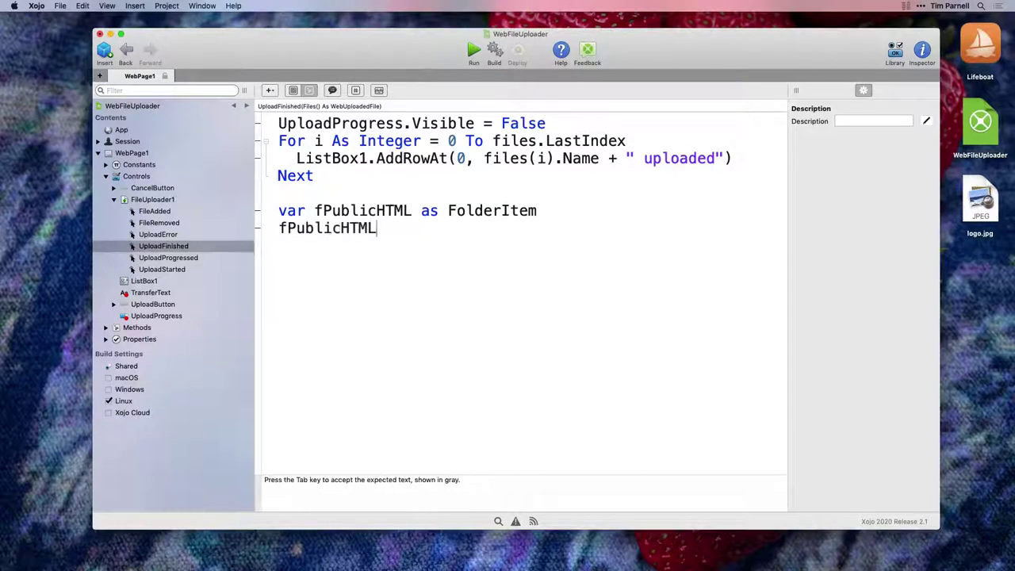
{"action": "type", "text": " = SpecialFolder.UserHome.Child(\"public"}
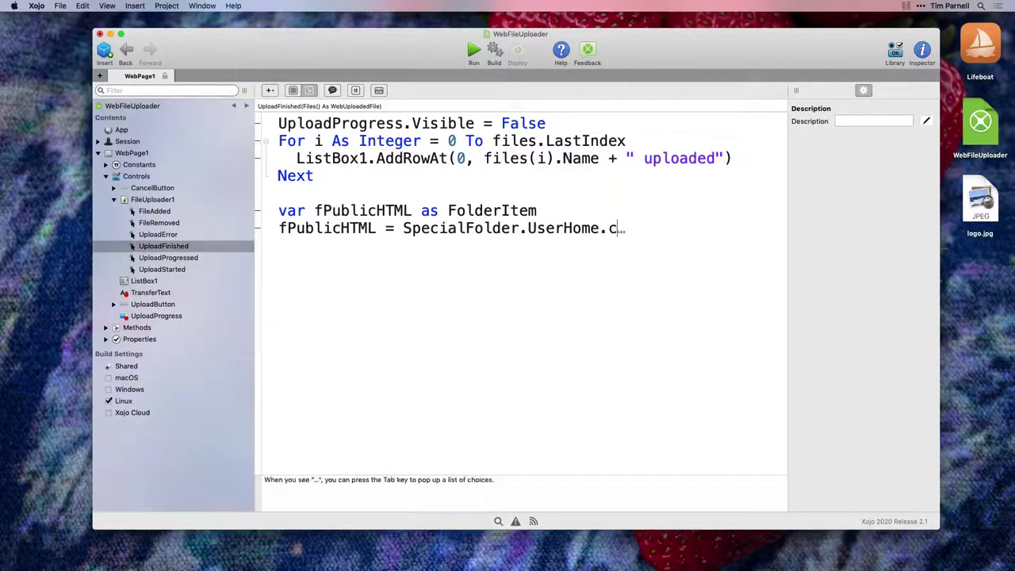
{"action": "type", "text": "_h"}
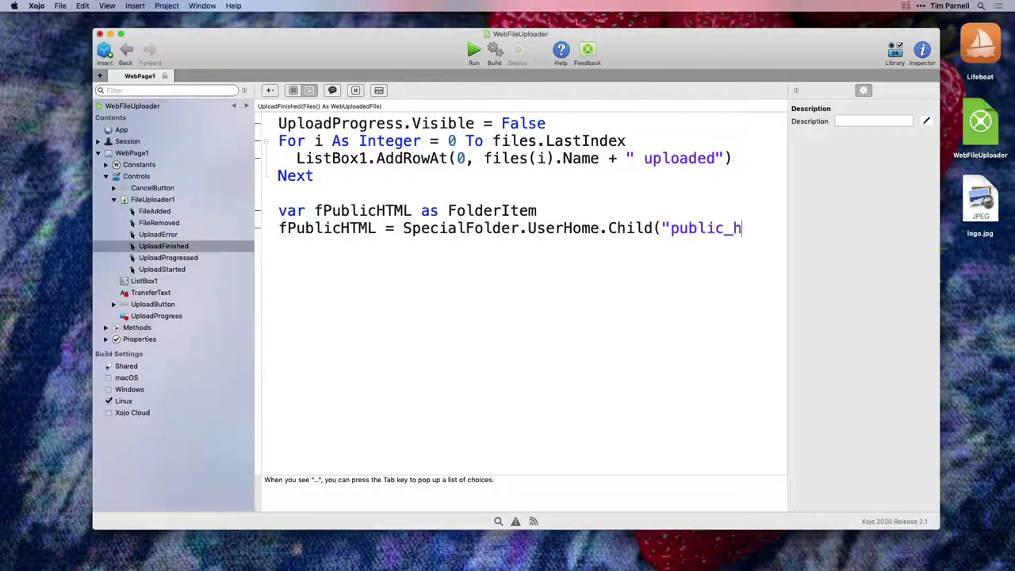
{"action": "type", "text": "tml\")"}
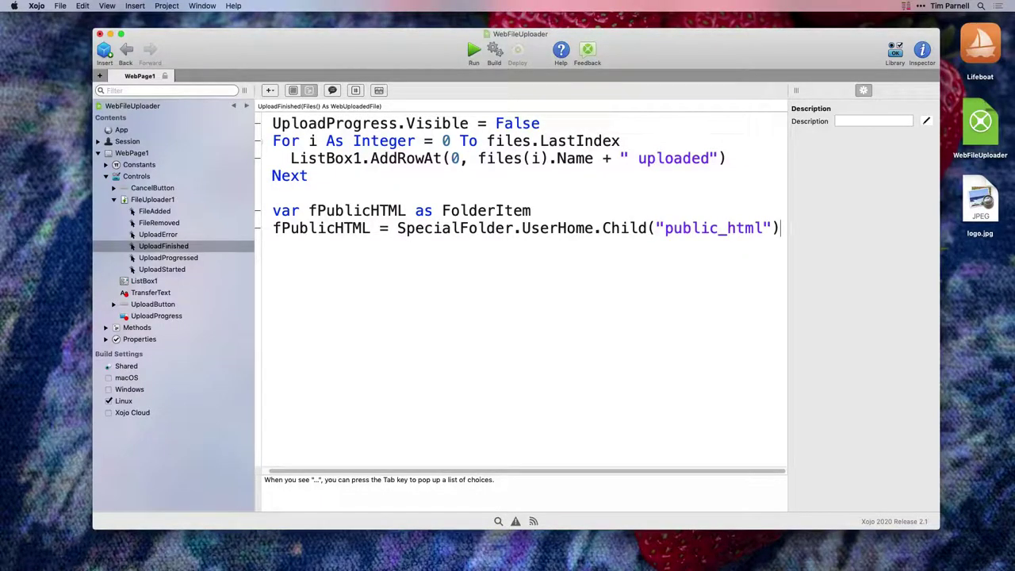
Add a for each loop over Files that saves each WebUploadedFile oFile to fPublicHTML.Child( oFile.Name ), and build the project.
{"action": "key", "text": "Return"}
{"action": "key", "text": "Return"}
{"action": "type", "text": "for each "}
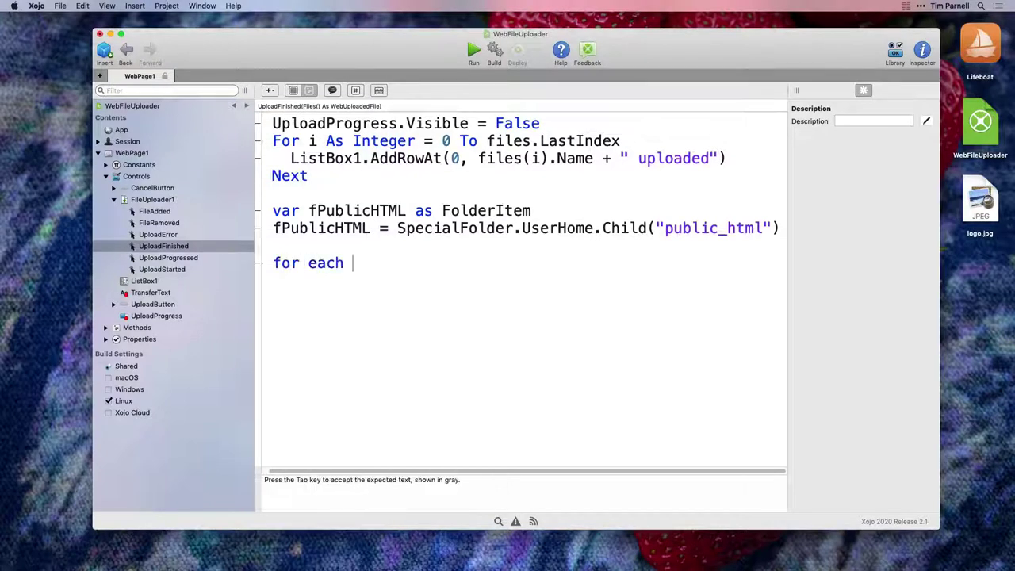
{"action": "type", "text": "oFile as WebUploadedFile"}
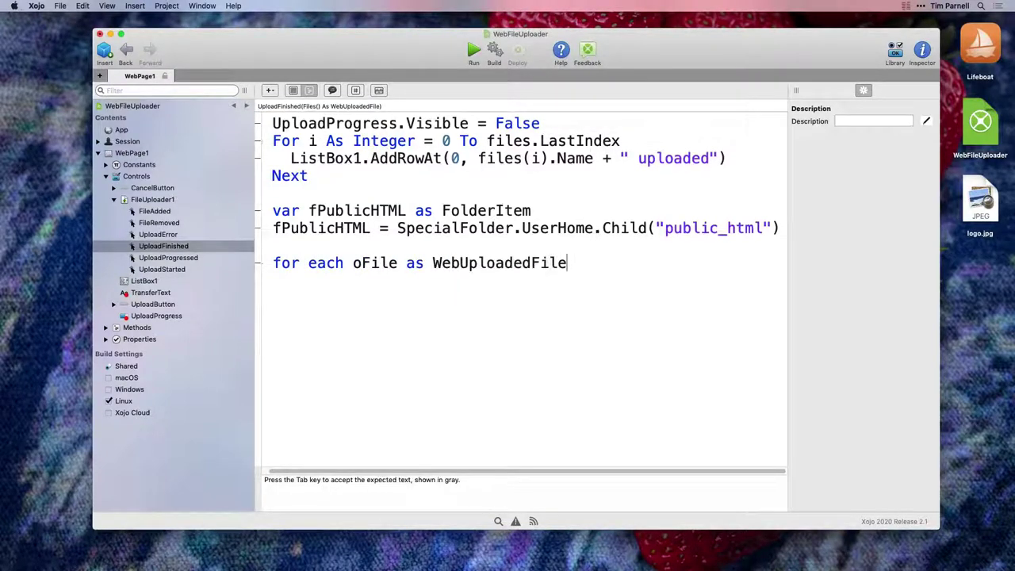
{"action": "key", "text": "Tab"}
{"action": "type", "text": "in Files"}
{"action": "key", "text": "Return"}
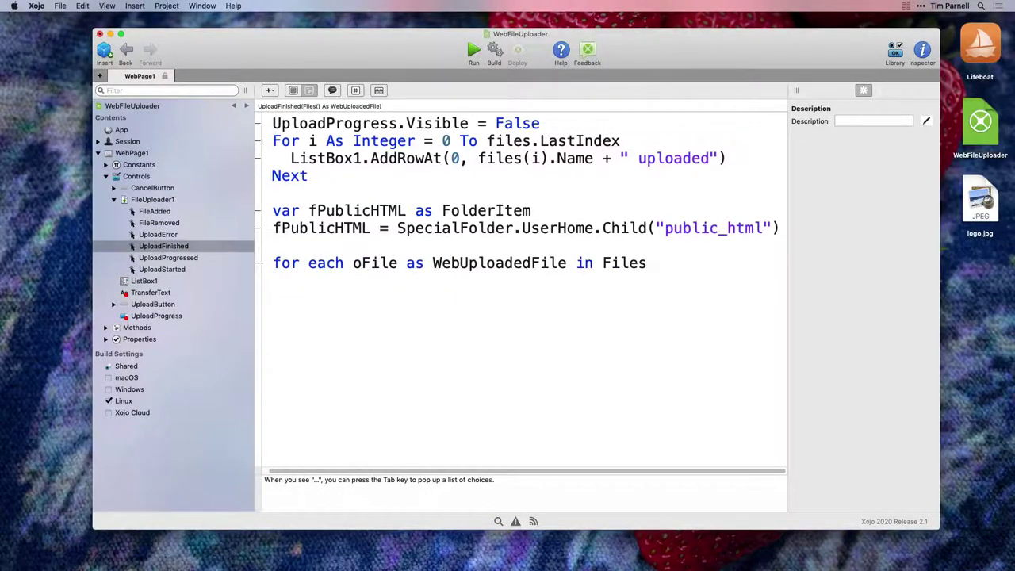
{"action": "type", "text": "oFile.Save( fPublicHTML."}
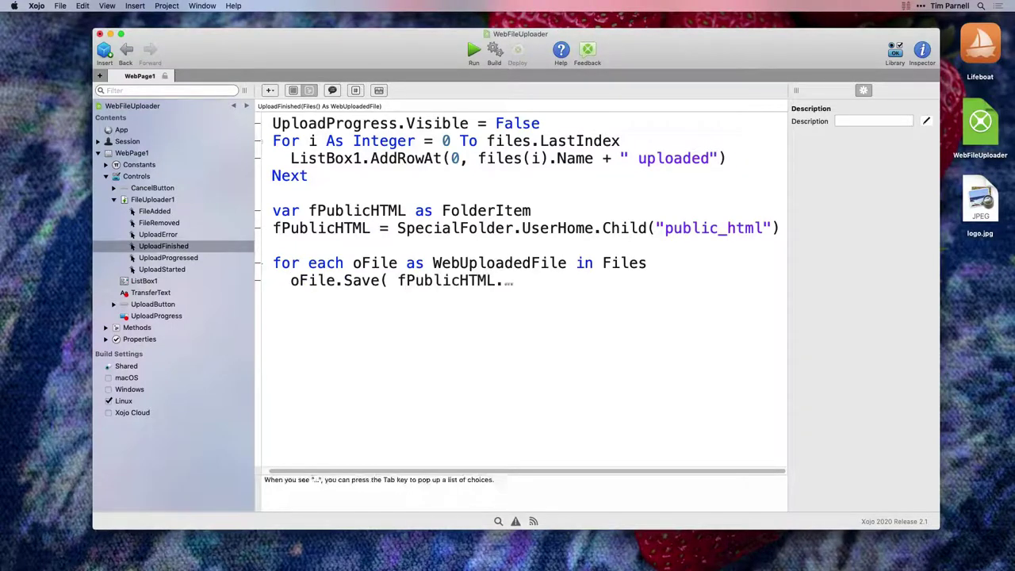
{"action": "type", "text": "Child( oFile.Name ) )"}
{"action": "key", "text": "Return"}
{"action": "key", "text": "Return"}
{"action": "type", "text": "next oFile"}
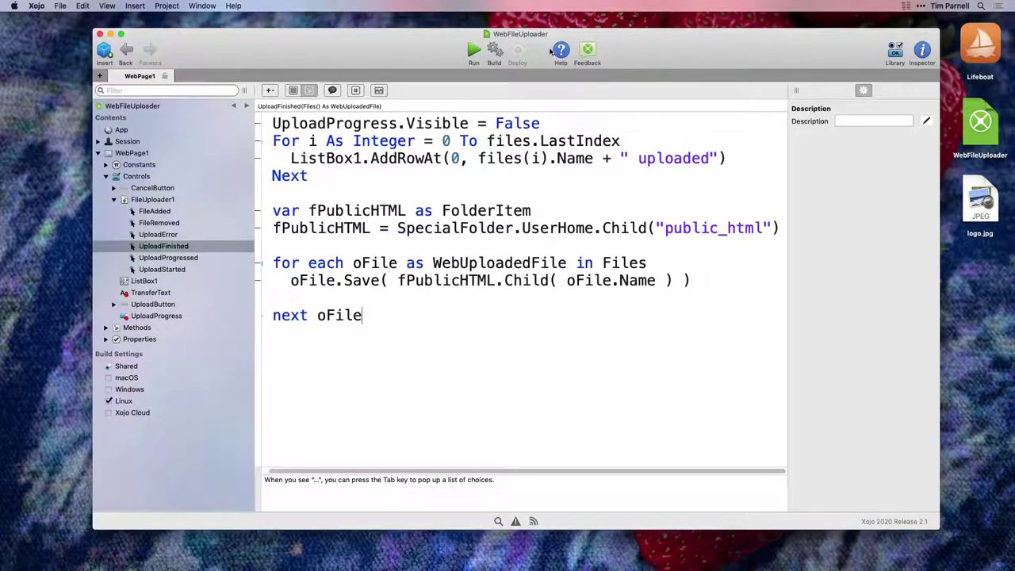
{"action": "key", "text": "super+b"}
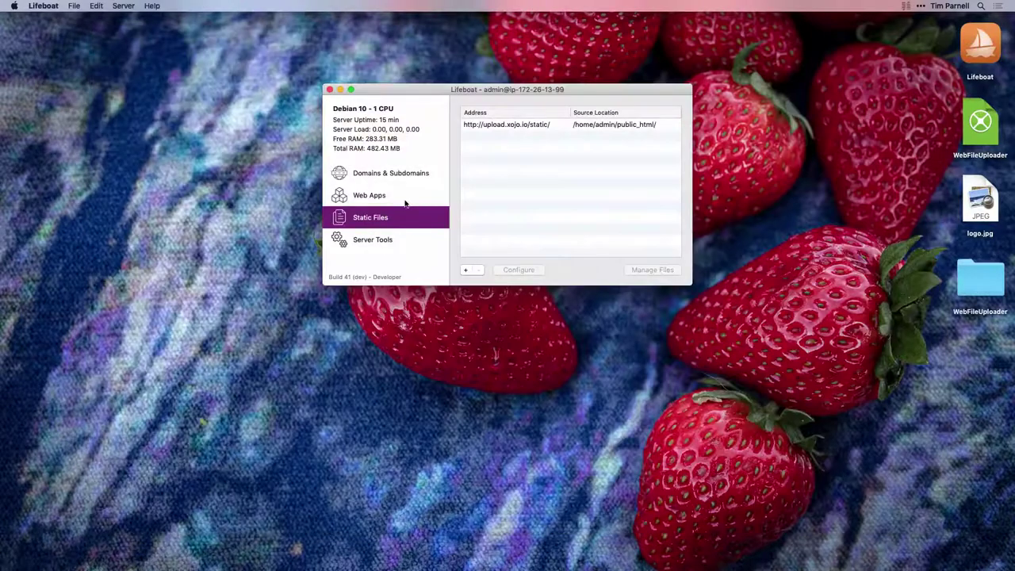
In Lifeboat, create a web app named Upload on upload.xojo.io from the built WebFileUploader folder and stage it with automatic deployment.
{"action": "left_click", "coordinate": [405, 204]}
{"action": "left_click", "coordinate": [467, 271]}
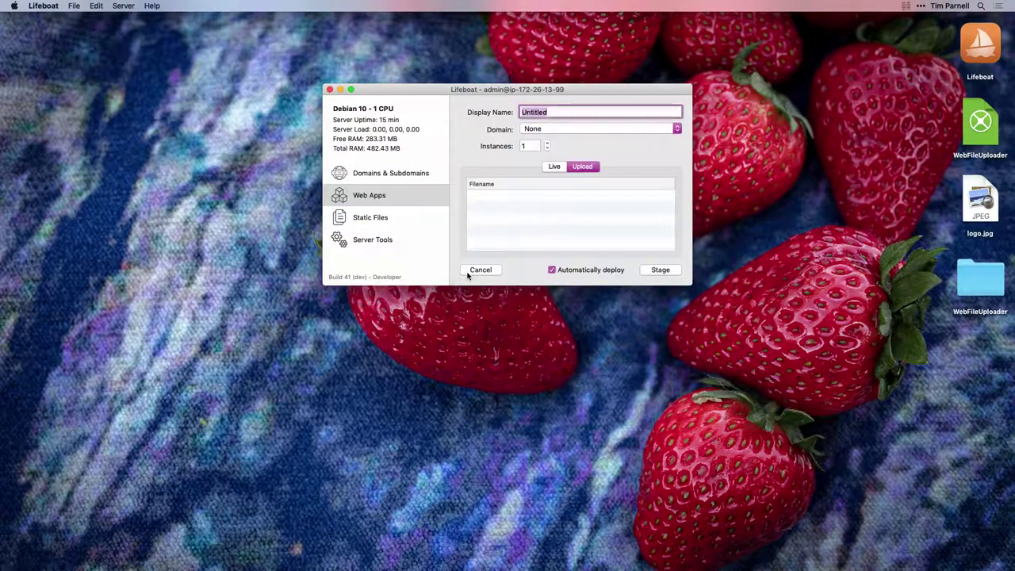
{"action": "type", "text": "Upload"}
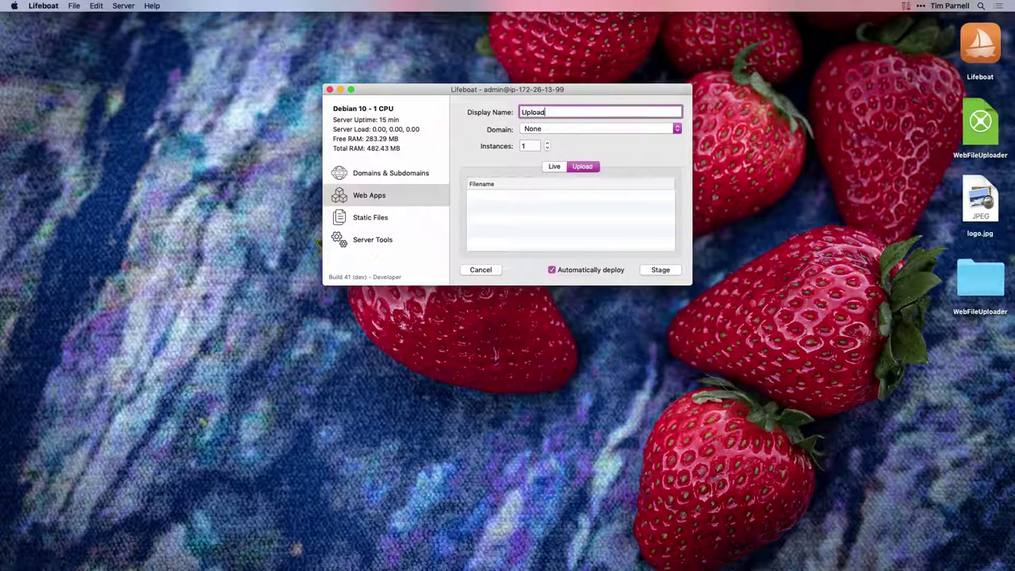
{"action": "left_click", "coordinate": [578, 129]}
{"action": "left_click", "coordinate": [578, 146]}
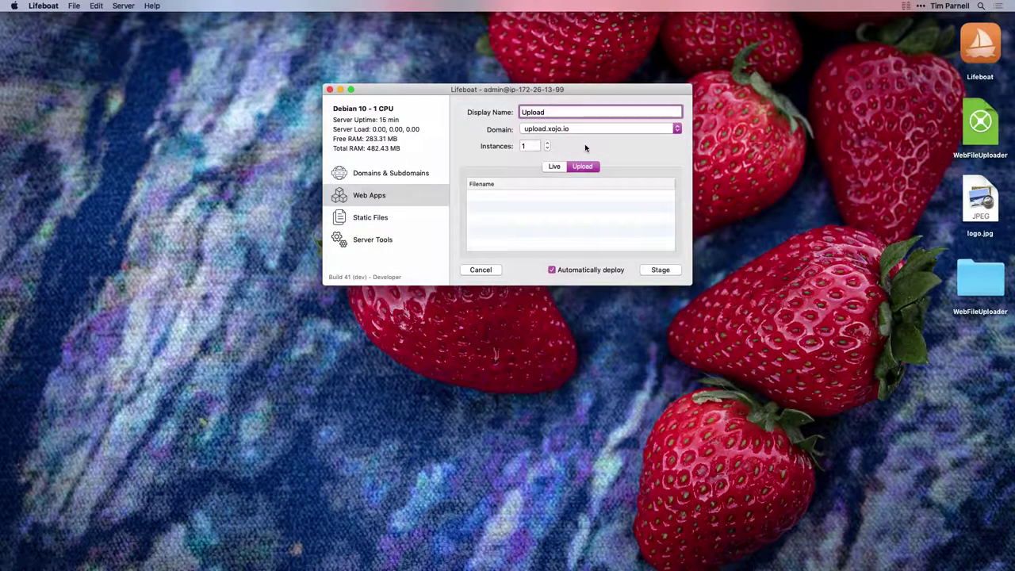
{"action": "left_click_drag", "start_coordinate": [975, 286], "coordinate": [639, 223]}
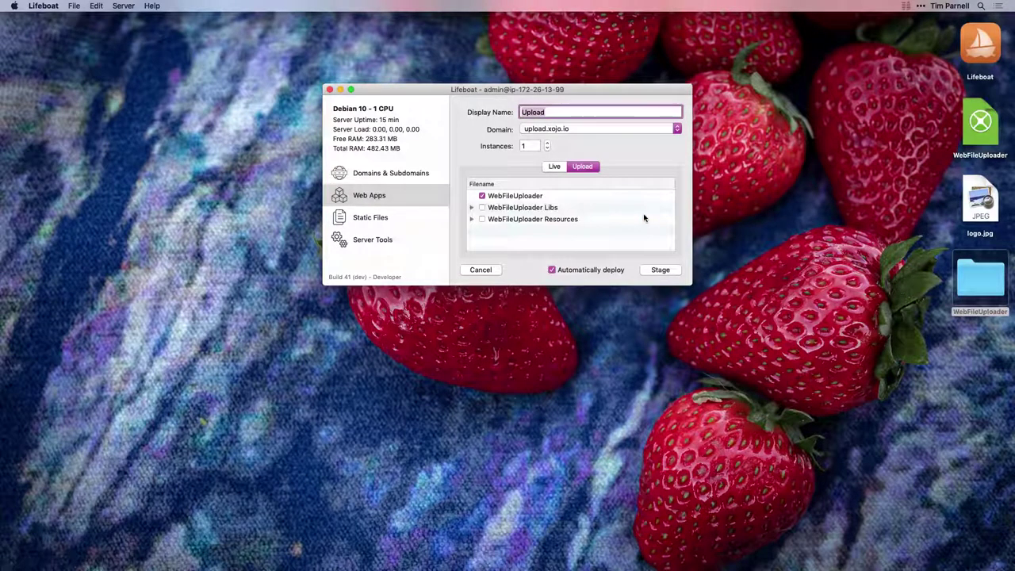
{"action": "left_click", "coordinate": [661, 269]}
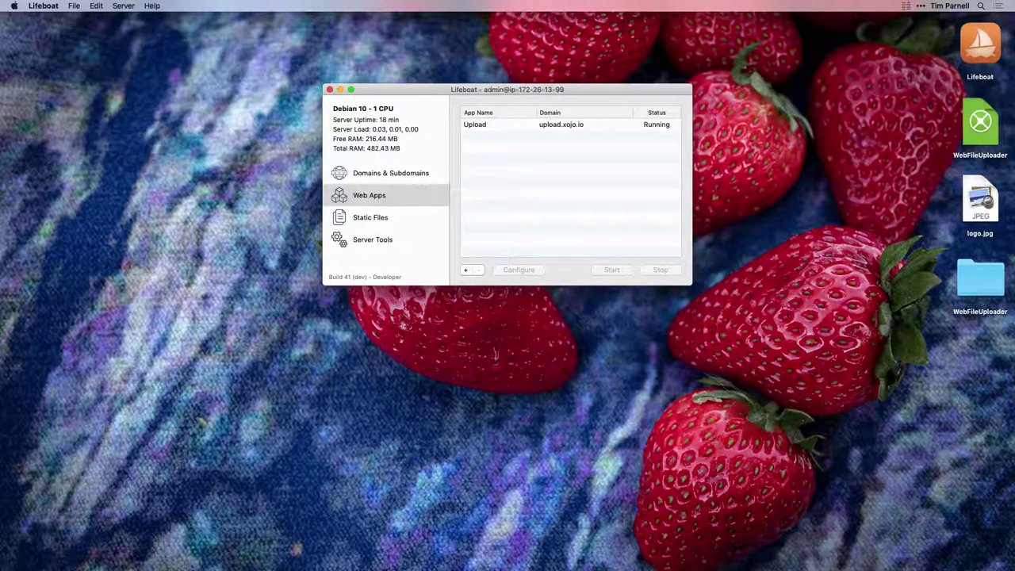
Launch the Upload app in the browser and upload logo.jpg from the desktop.
{"action": "right_click", "coordinate": [573, 125]}
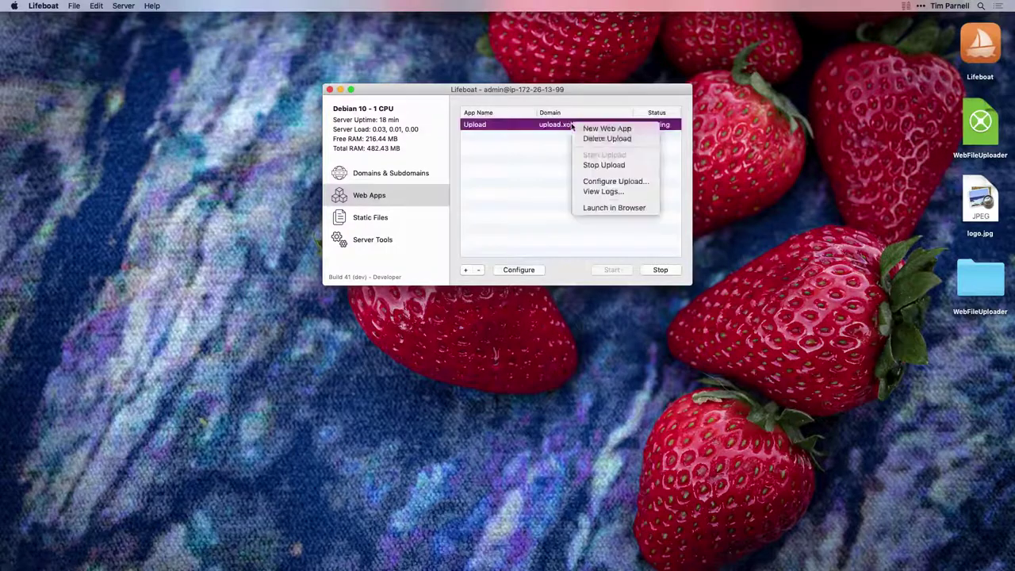
{"action": "left_click", "coordinate": [626, 208]}
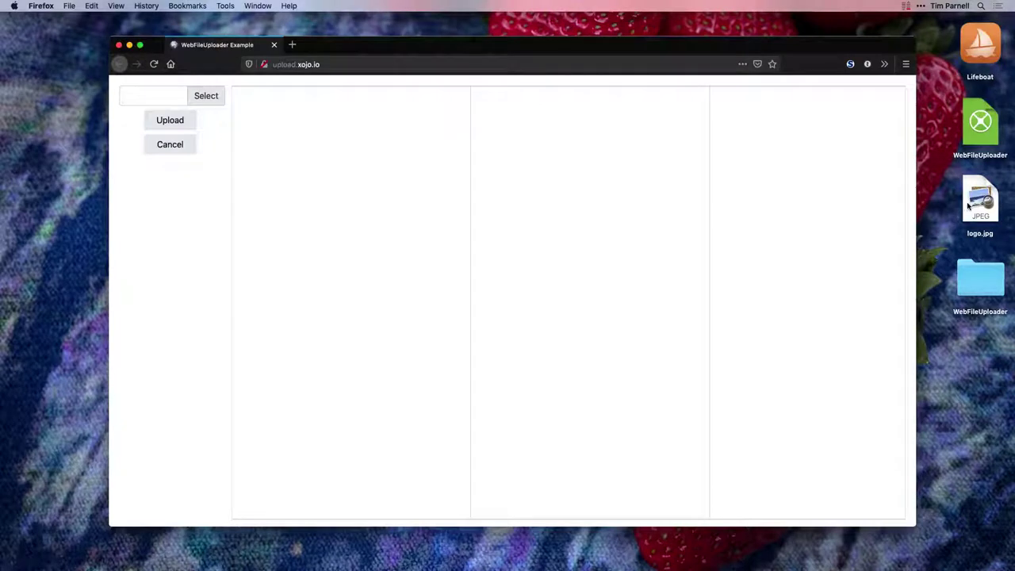
{"action": "left_click_drag", "start_coordinate": [969, 205], "coordinate": [161, 100]}
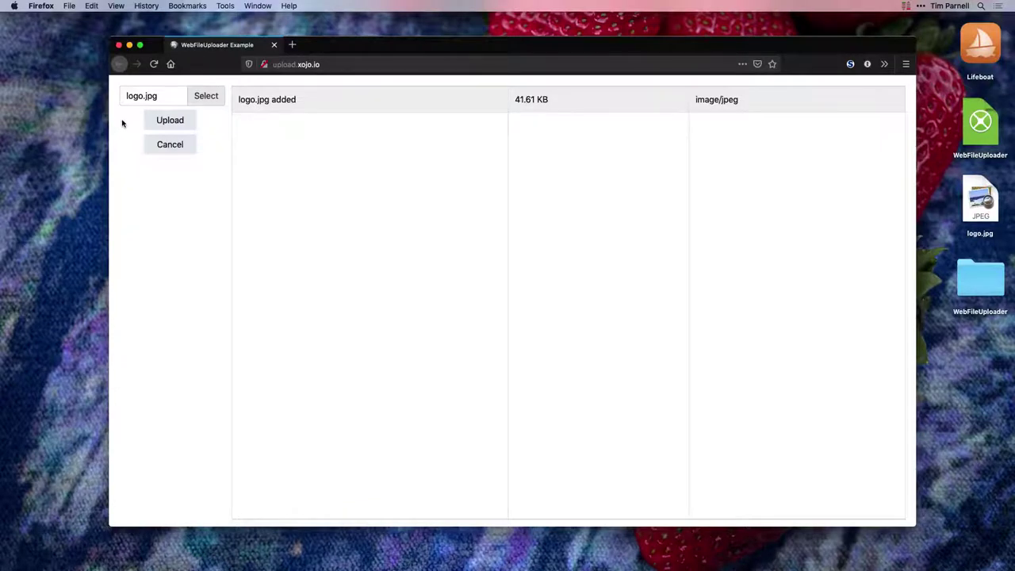
{"action": "left_click", "coordinate": [170, 124]}
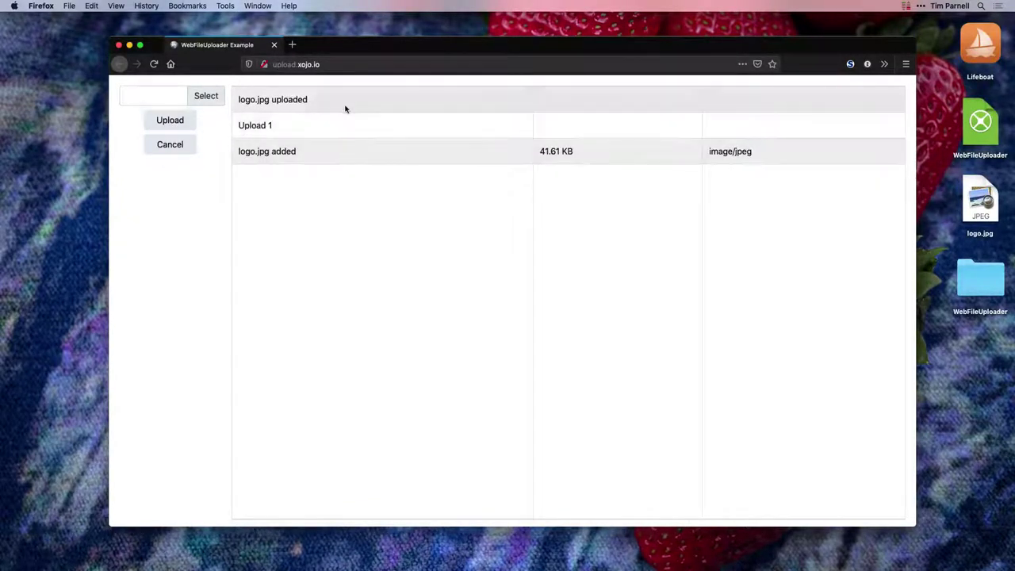
Back in Lifeboat, list the files of the upload.xojo.io/static/ location and open logo.jpg's URL in the browser.
{"action": "key", "text": "super+Tab"}
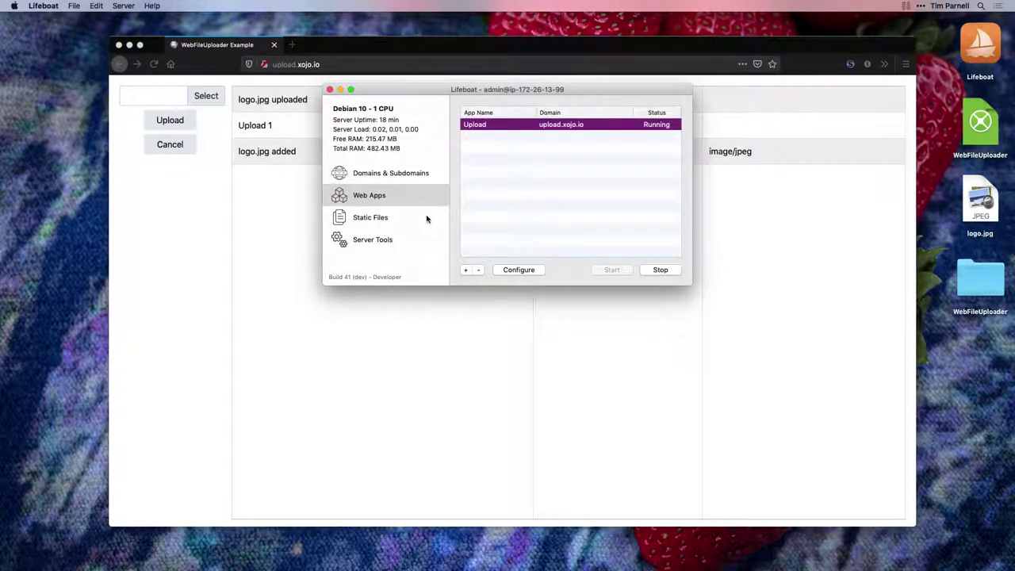
{"action": "left_click", "coordinate": [426, 219]}
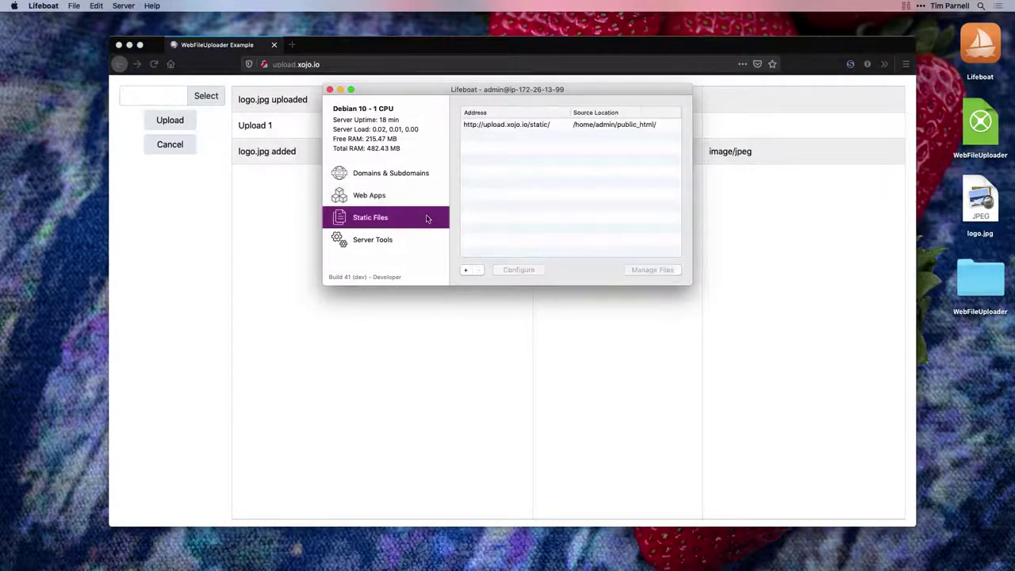
{"action": "left_click", "coordinate": [512, 128]}
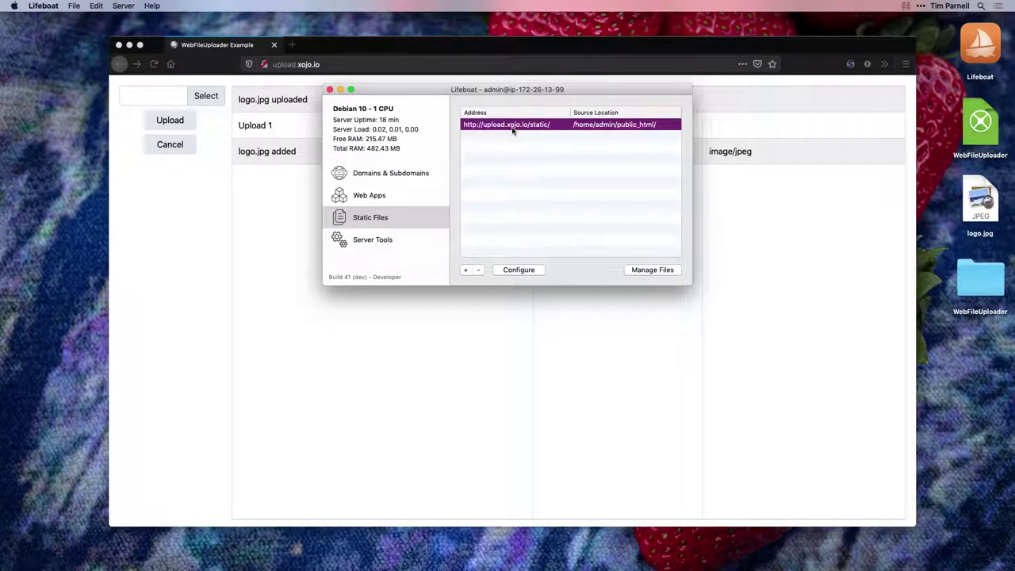
{"action": "left_click", "coordinate": [654, 270]}
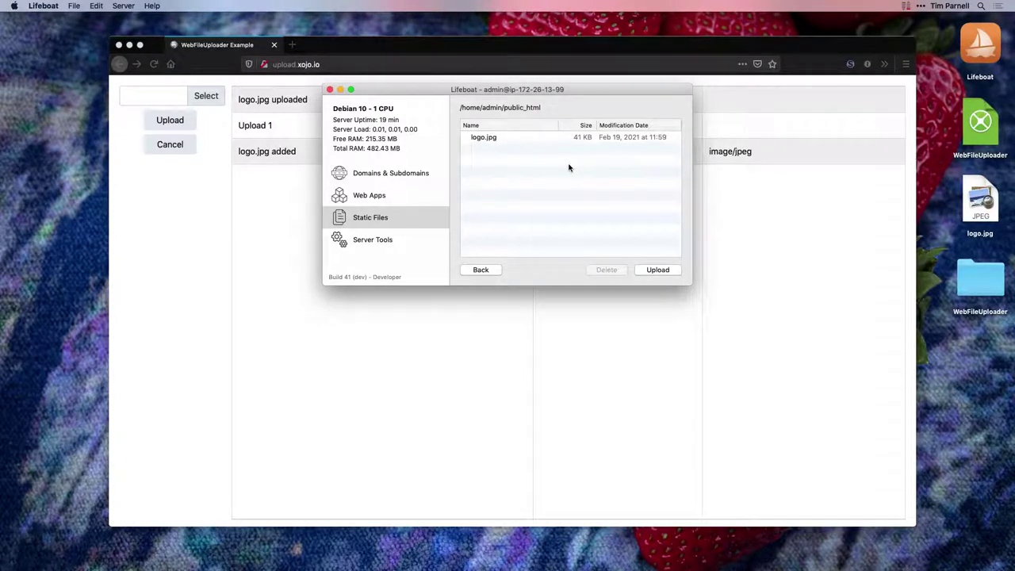
{"action": "right_click", "coordinate": [588, 139]}
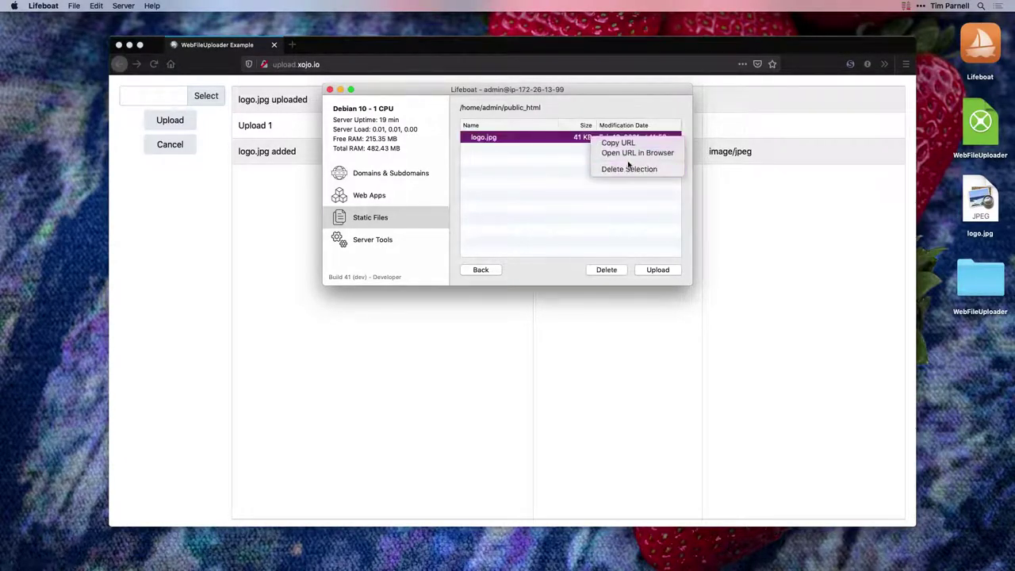
{"action": "left_click", "coordinate": [628, 153]}
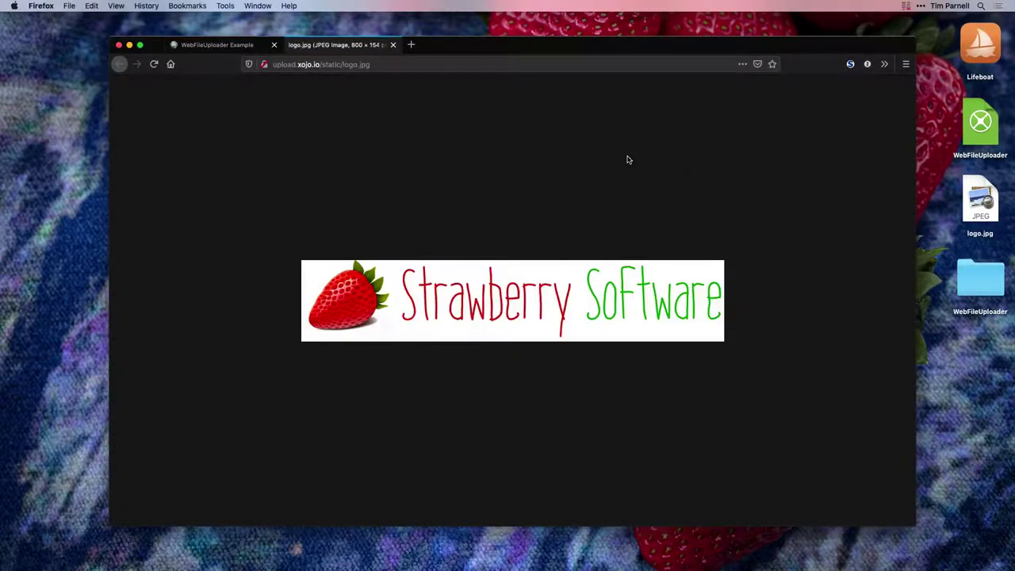